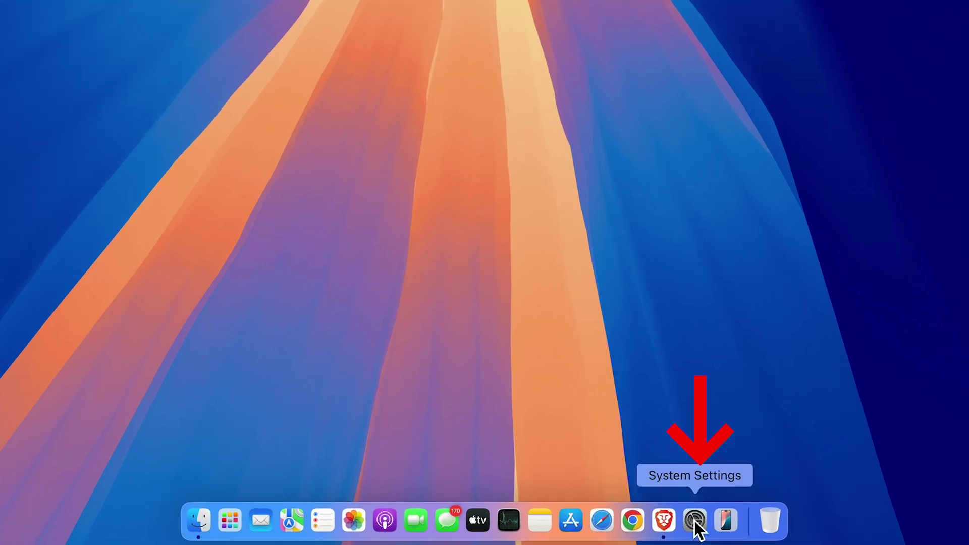
Step: Launch System Settings, scroll through the Apple Account page, then go to Screen Time
{"action": "left_click", "coordinate": [695, 521]}
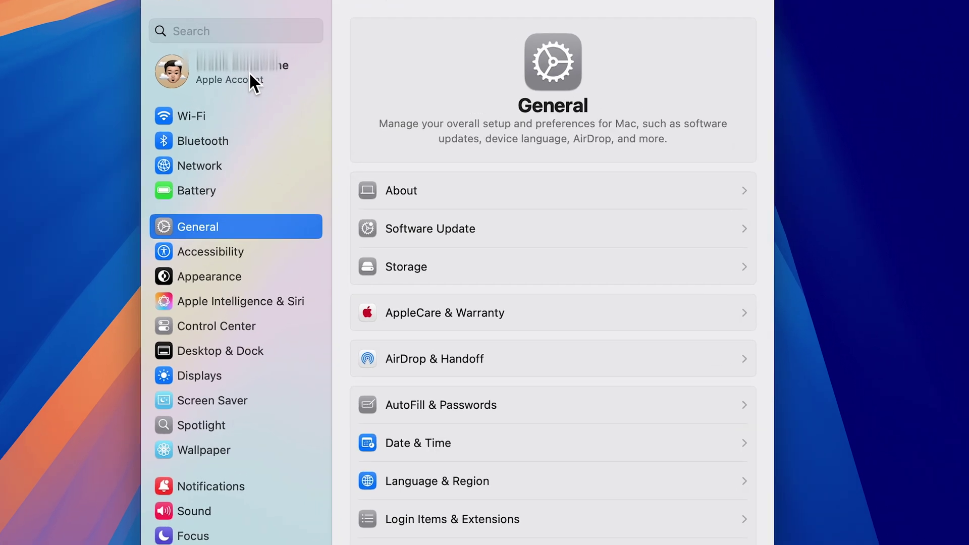
{"action": "left_click", "coordinate": [230, 76]}
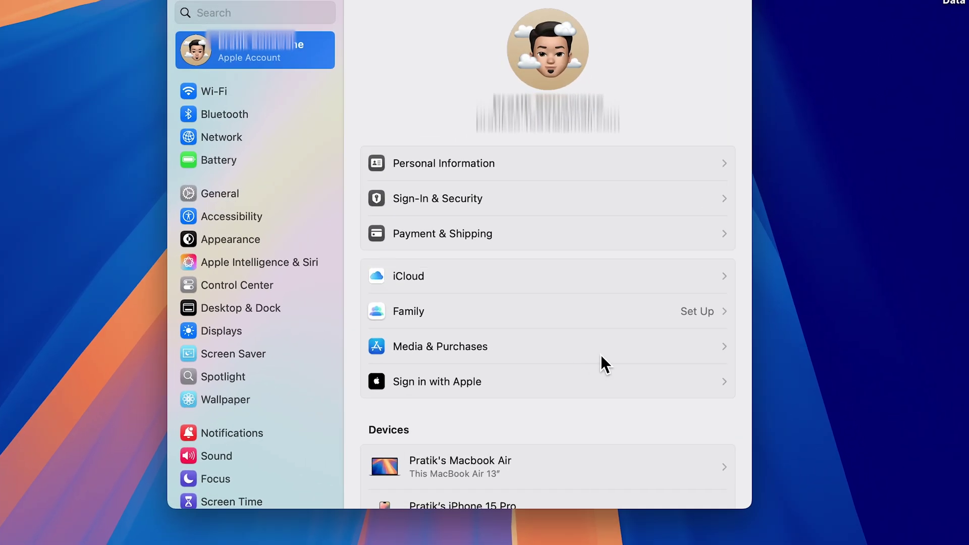
{"action": "scroll", "coordinate": [581, 371], "scroll_direction": "down", "scroll_amount": 3}
{"action": "scroll", "coordinate": [599, 353], "scroll_direction": "down", "scroll_amount": 2}
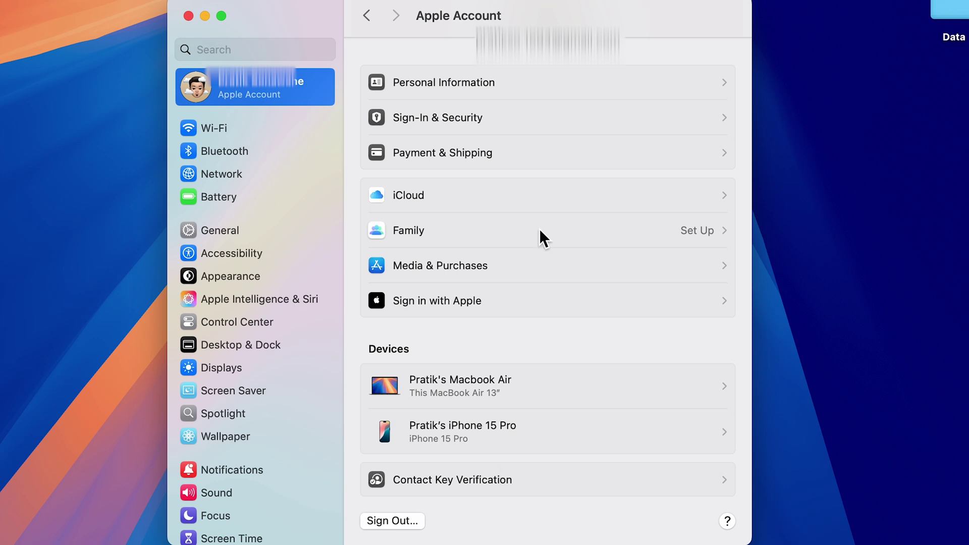
{"action": "scroll", "coordinate": [302, 316], "scroll_direction": "down", "scroll_amount": 10}
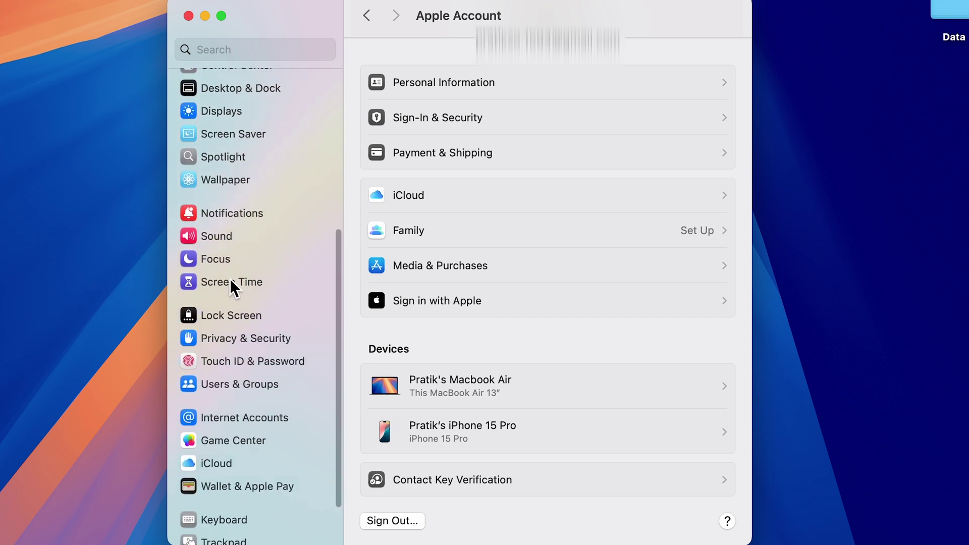
{"action": "left_click", "coordinate": [250, 283]}
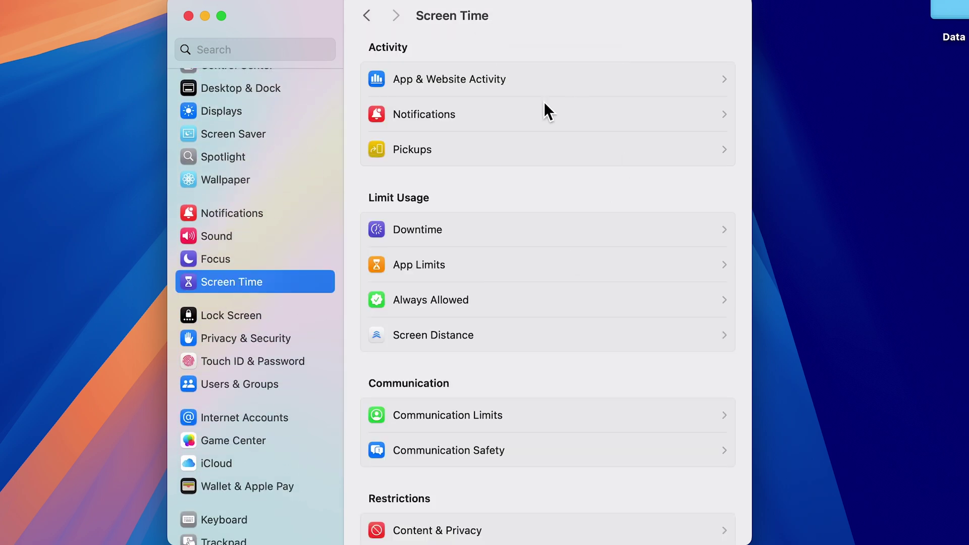
Step: Switch on Content & Privacy and set Preference Restrictions to disallow account changes
{"action": "scroll", "coordinate": [564, 313], "scroll_direction": "down", "scroll_amount": 5}
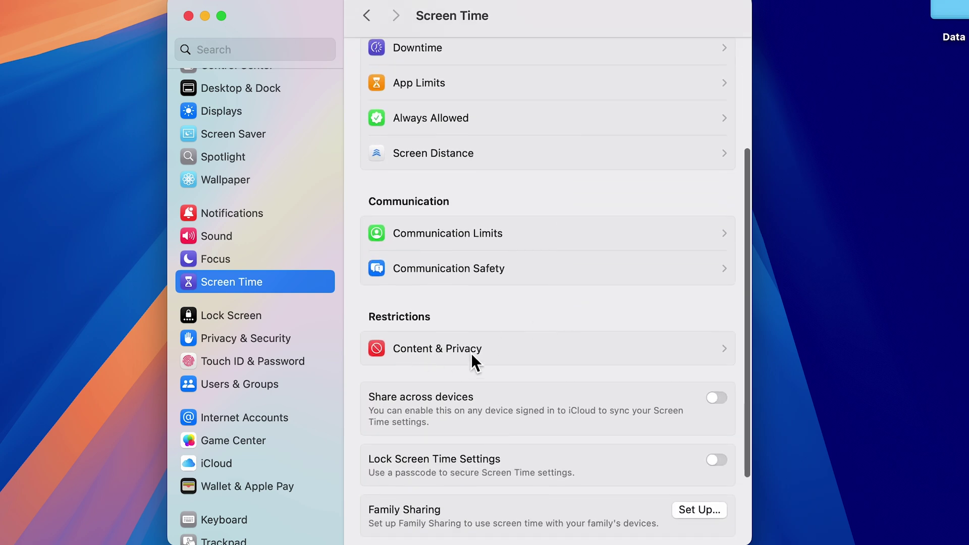
{"action": "left_click", "coordinate": [584, 350]}
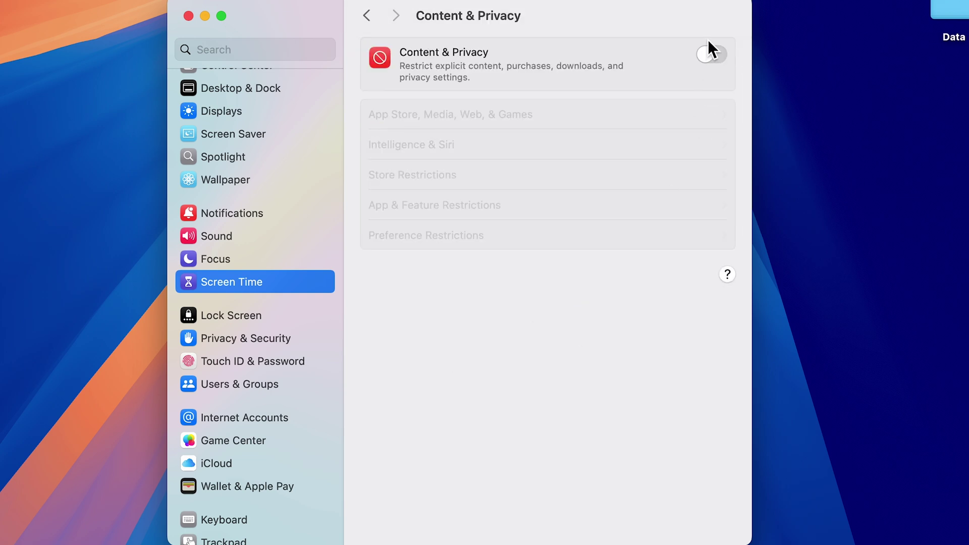
{"action": "left_click", "coordinate": [708, 55]}
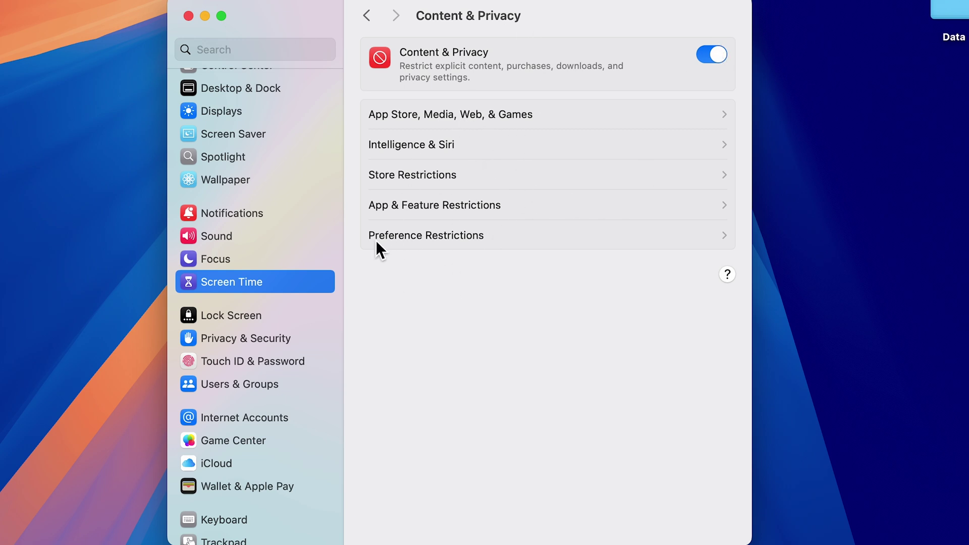
{"action": "left_click", "coordinate": [524, 236]}
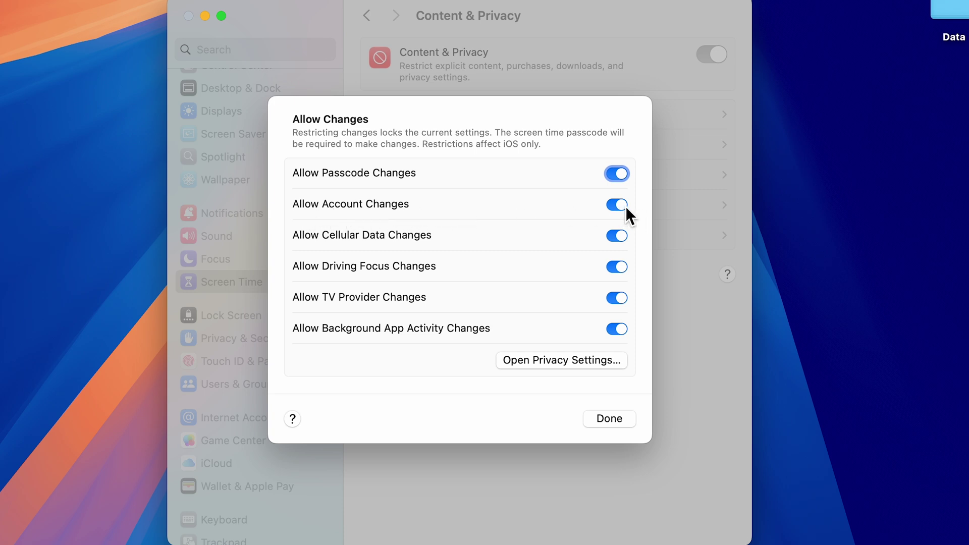
{"action": "left_click", "coordinate": [609, 419]}
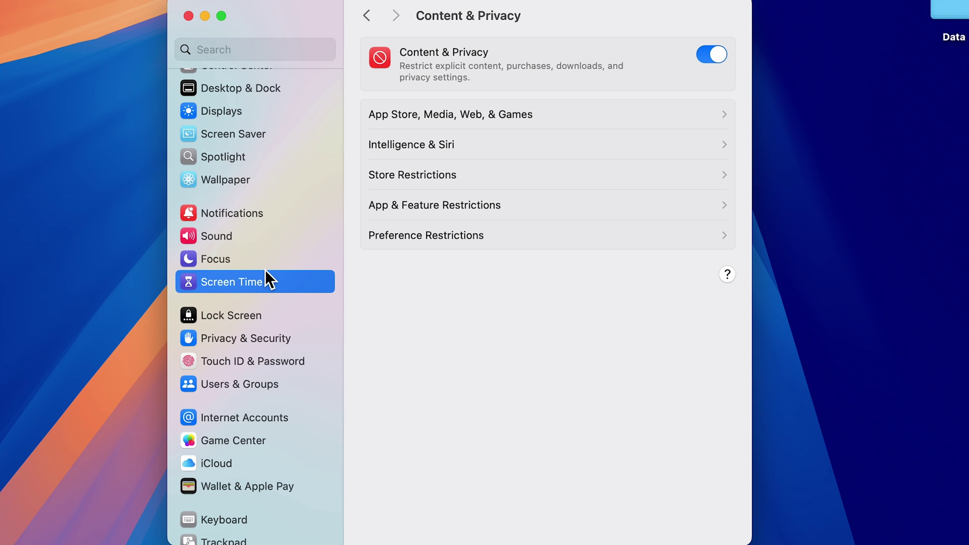
{"action": "scroll", "coordinate": [265, 270], "scroll_direction": "up", "scroll_amount": 10}
{"action": "left_click", "coordinate": [257, 87]}
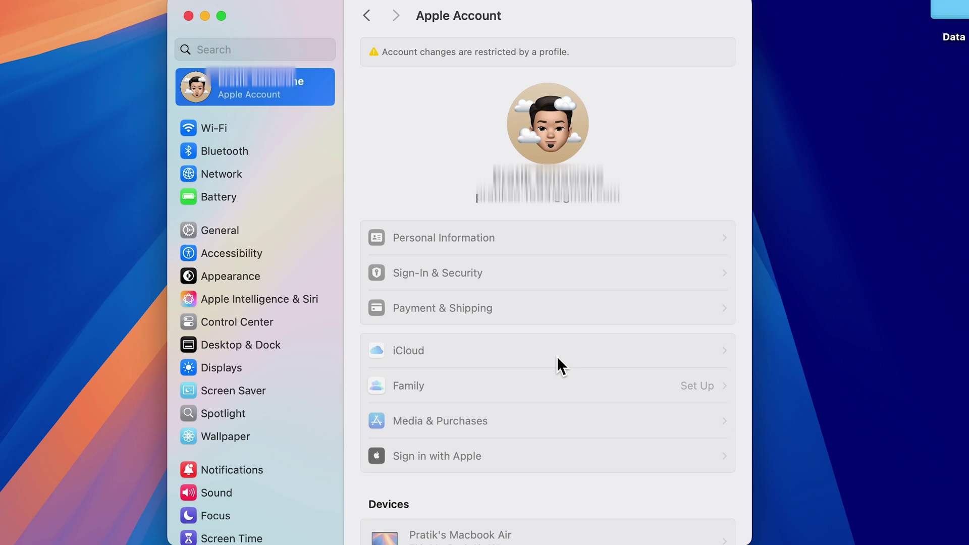
Step: Check the Apple Account restriction notice, then quit and reopen System Settings from the Apple menu
{"action": "scroll", "coordinate": [556, 356], "scroll_direction": "down", "scroll_amount": 5}
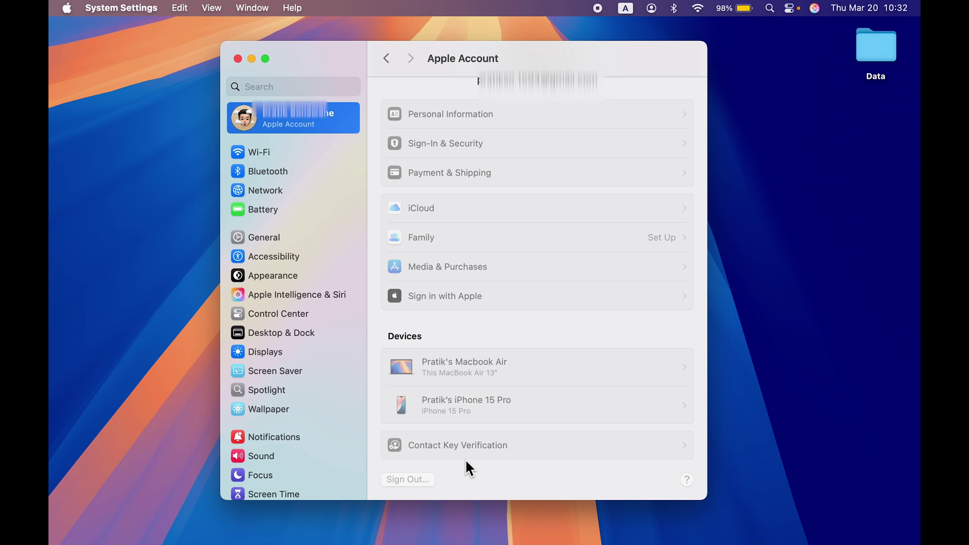
{"action": "key", "text": "super+q"}
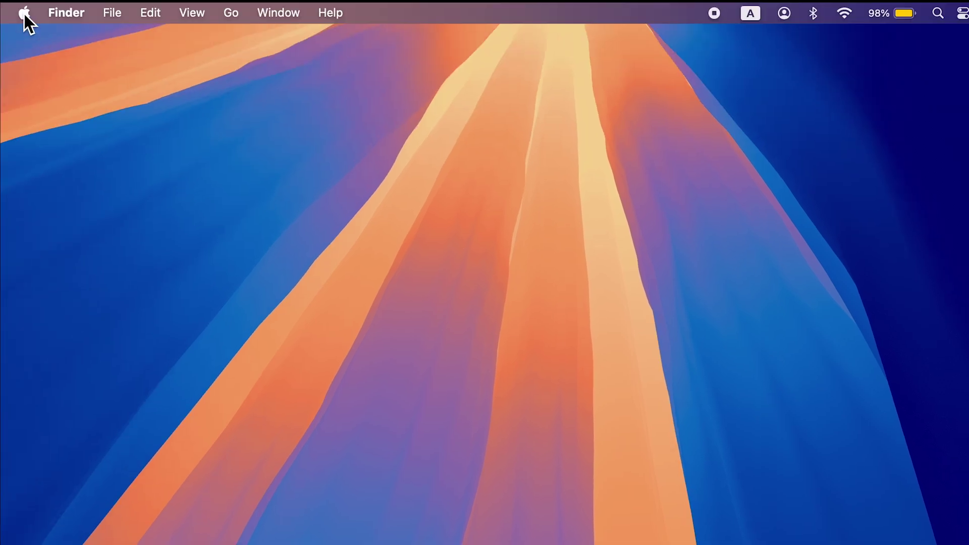
{"action": "left_click", "coordinate": [24, 12]}
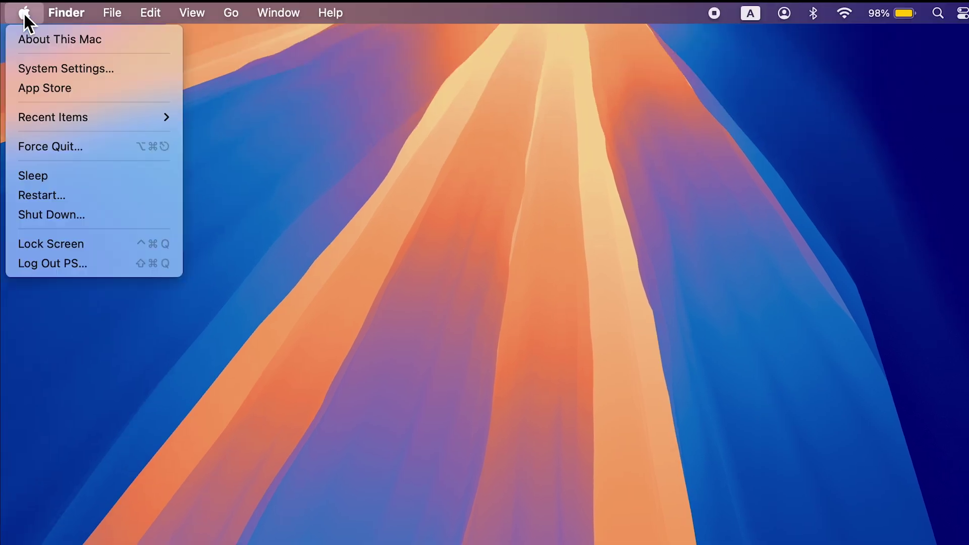
{"action": "left_click", "coordinate": [60, 74]}
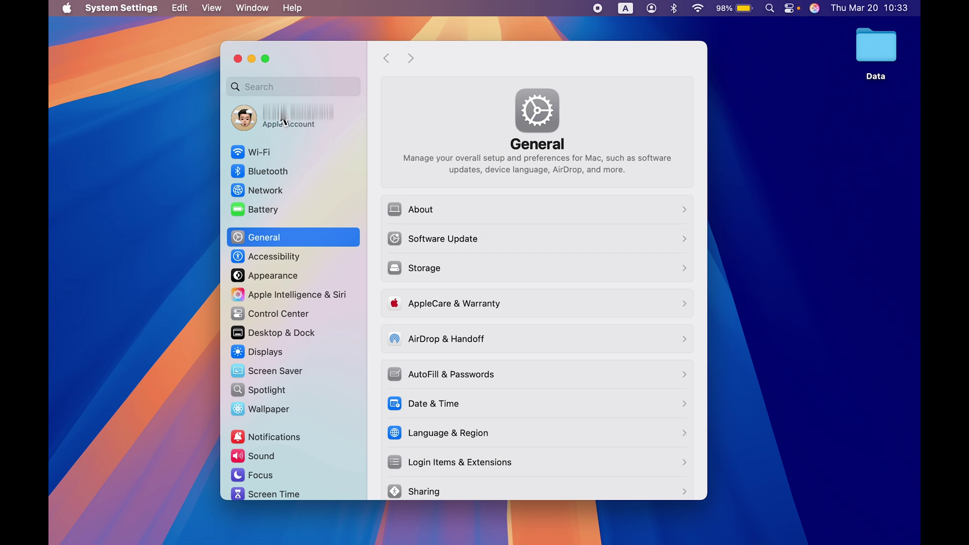
Step: Turn off the Announcements and Apps, Music, TV, and More email preferences in Personal Information
{"action": "left_click", "coordinate": [298, 118]}
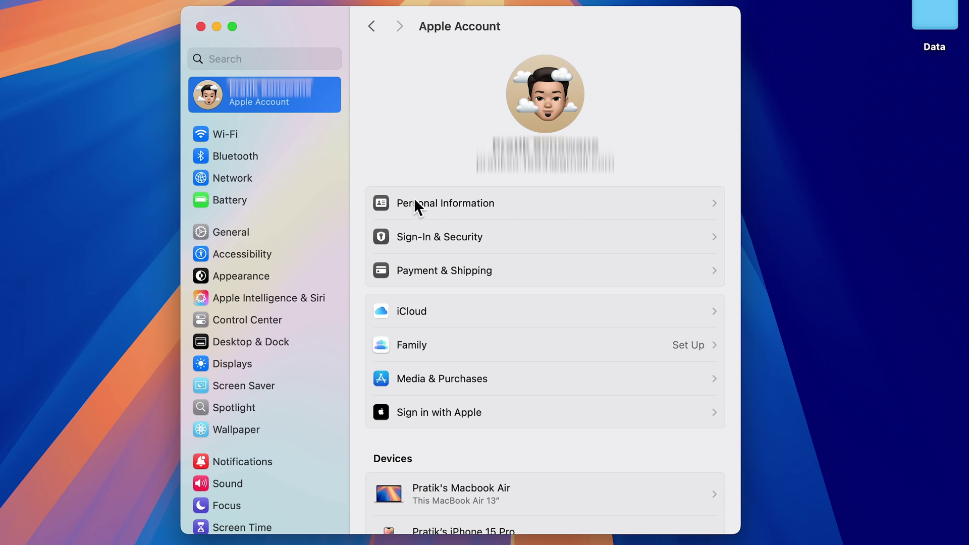
{"action": "left_click", "coordinate": [646, 208]}
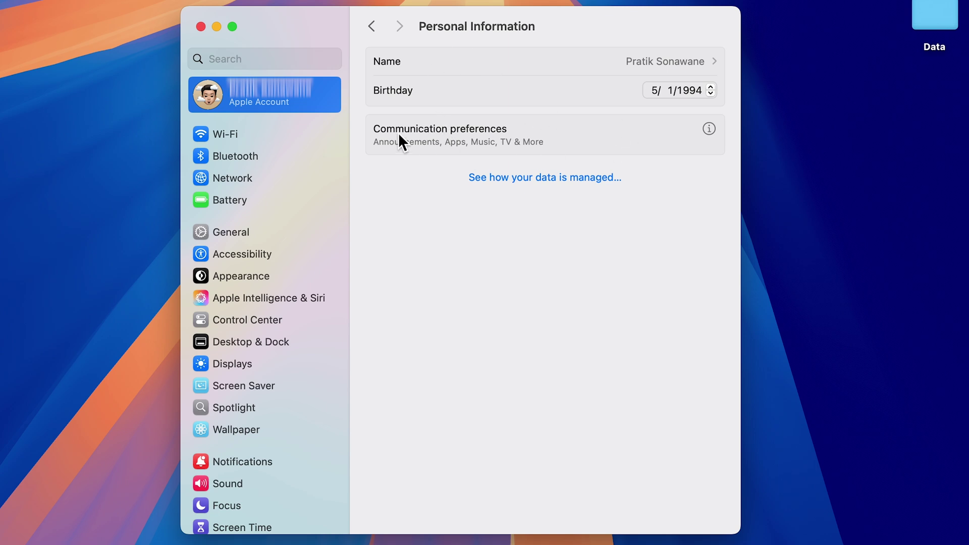
{"action": "left_click", "coordinate": [709, 130]}
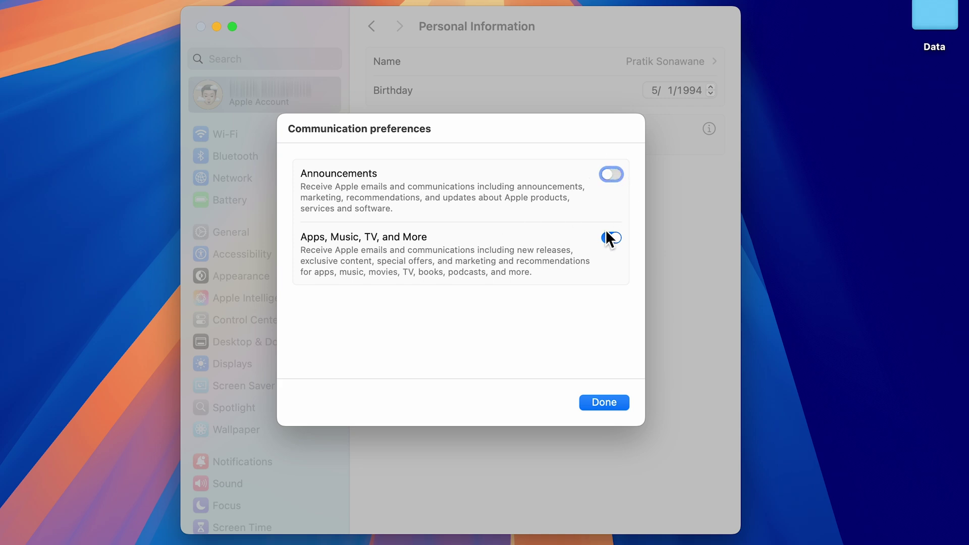
{"action": "left_click", "coordinate": [604, 402]}
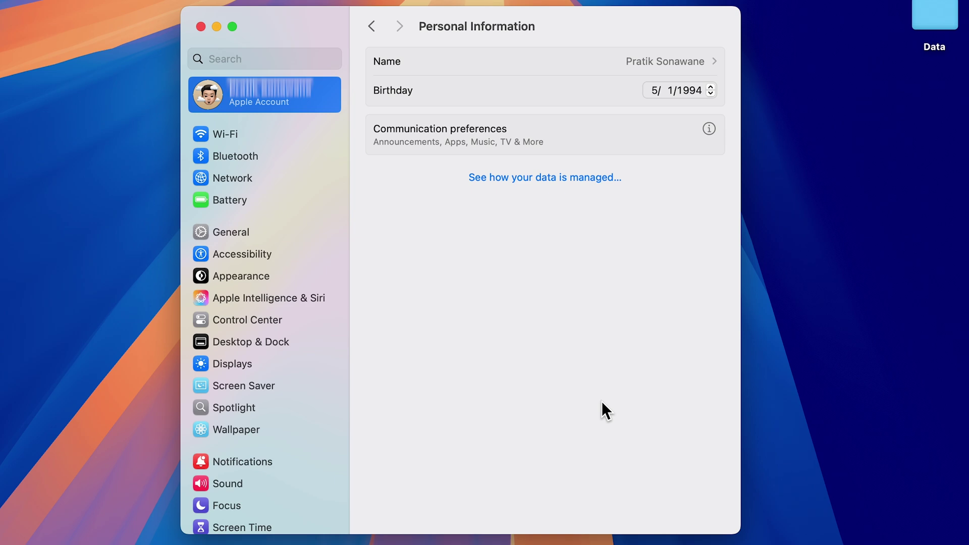
Step: Recheck the communication preferences, then view Location Services and its System Services details
{"action": "left_click", "coordinate": [709, 130]}
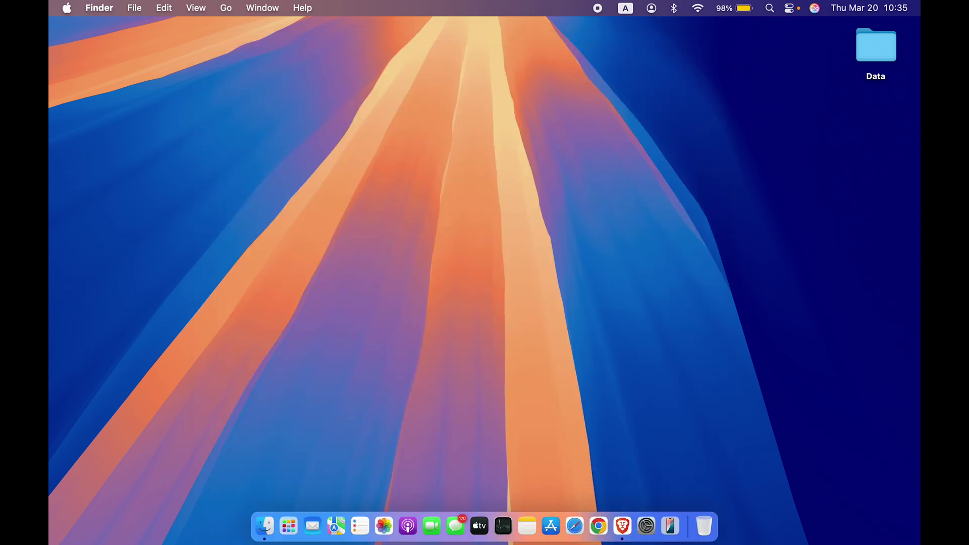
{"action": "left_click", "coordinate": [648, 528]}
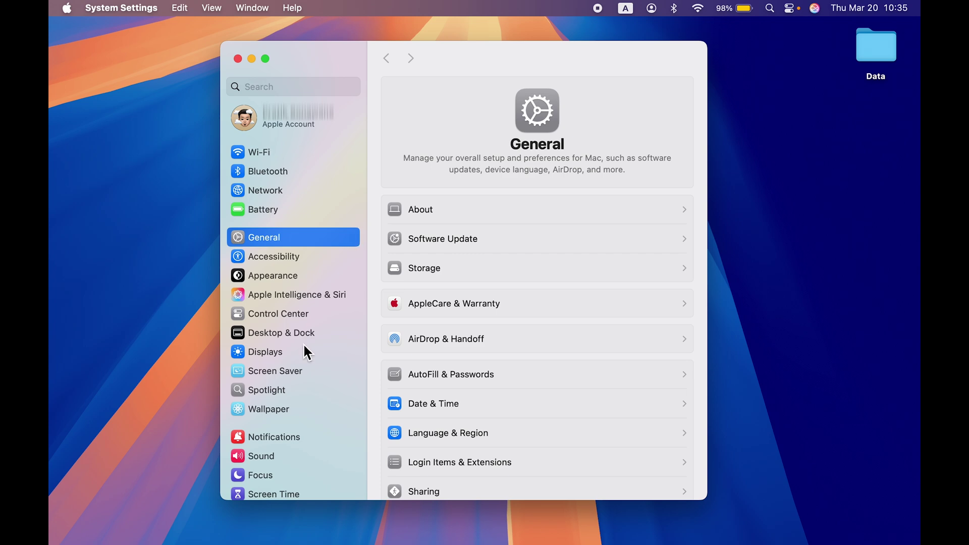
{"action": "scroll", "coordinate": [297, 371], "scroll_direction": "down", "scroll_amount": 8}
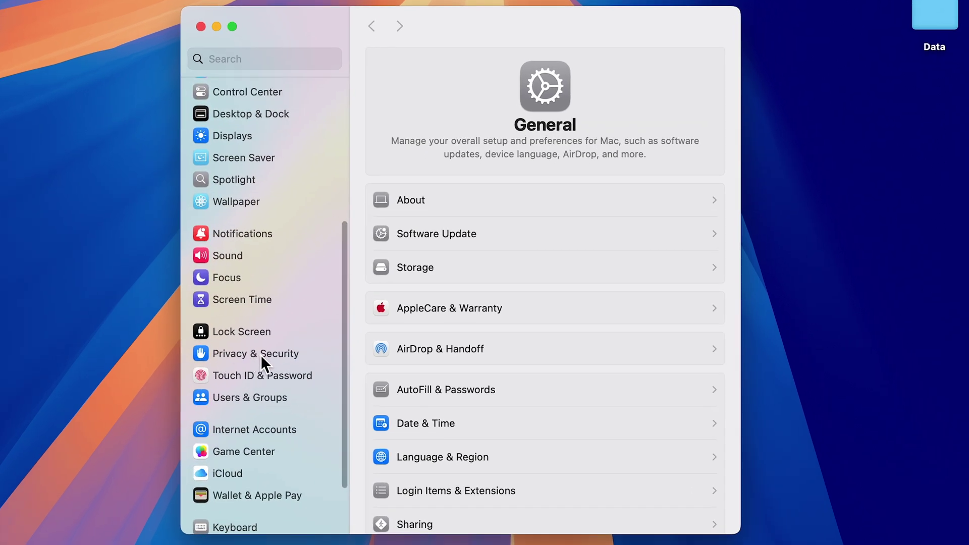
{"action": "left_click", "coordinate": [259, 354]}
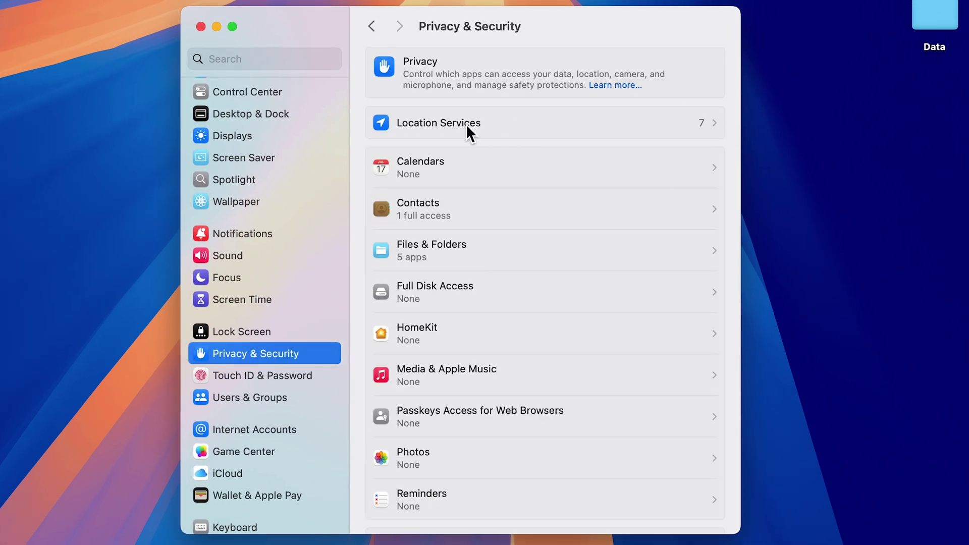
{"action": "left_click", "coordinate": [641, 128]}
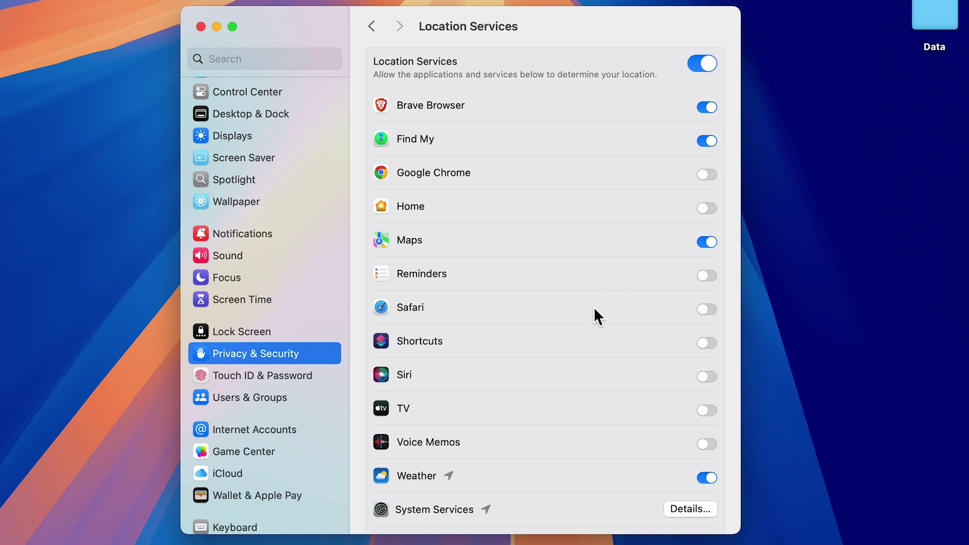
{"action": "scroll", "coordinate": [594, 308], "scroll_direction": "down", "scroll_amount": 3}
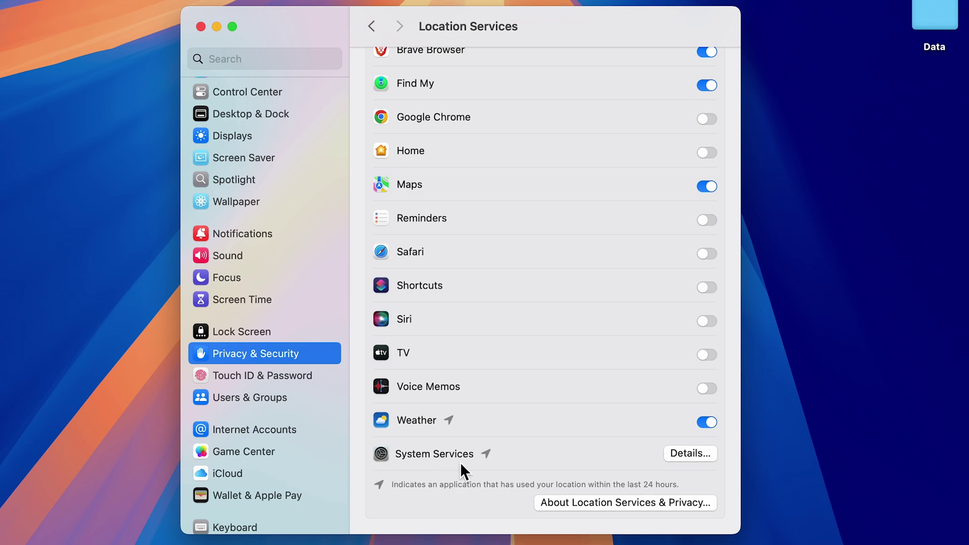
{"action": "left_click", "coordinate": [687, 456]}
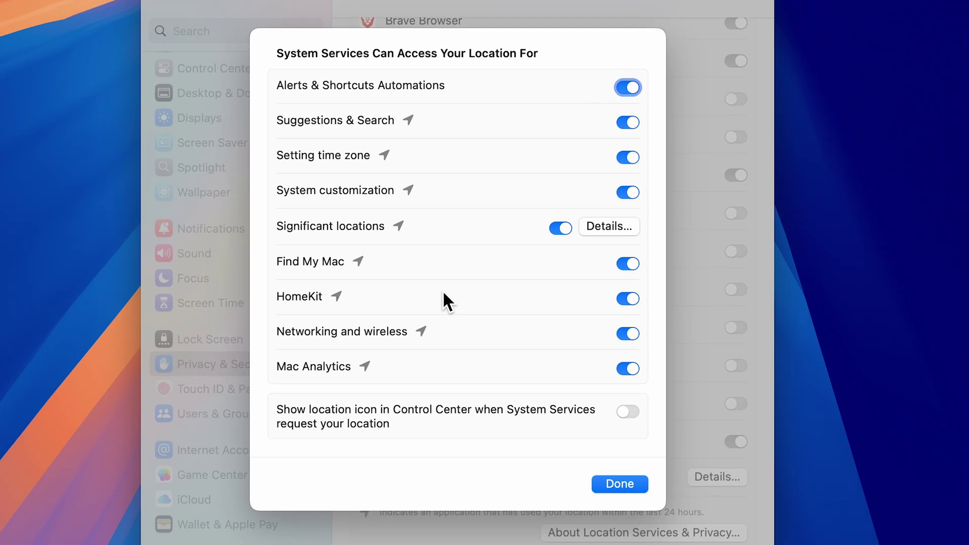
Step: Authenticate to view the Significant Locations records, review them, and close them
{"action": "left_click", "coordinate": [565, 227]}
{"action": "left_click", "coordinate": [614, 230]}
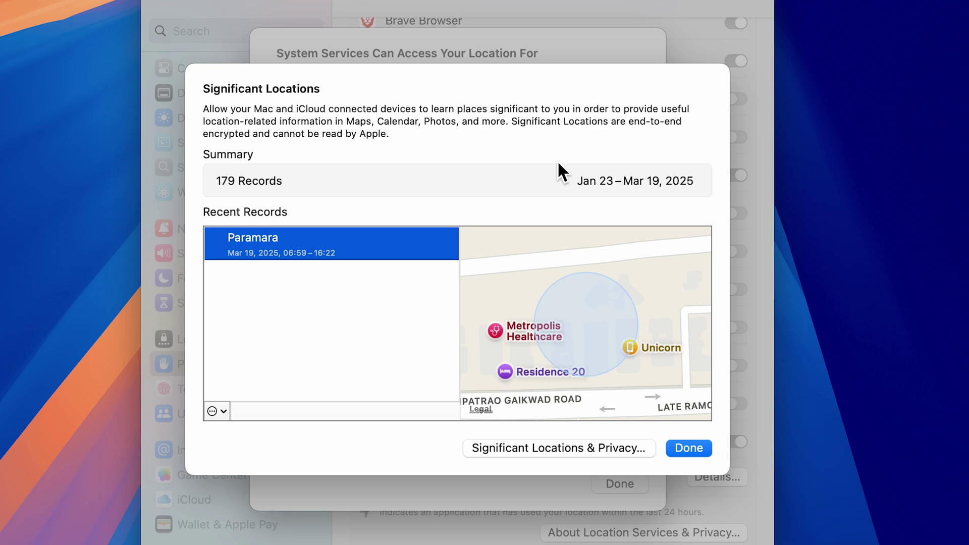
{"action": "left_click", "coordinate": [701, 449]}
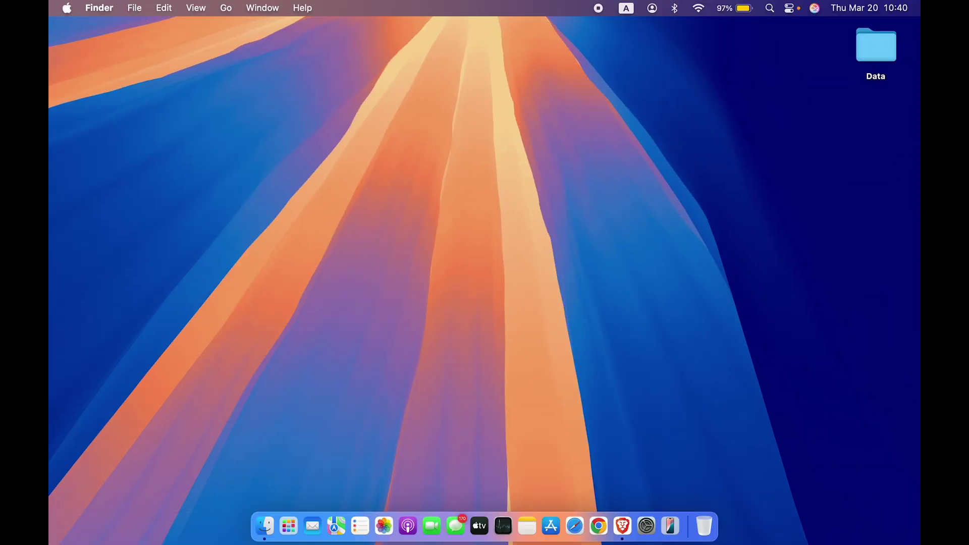
Step: Reopen System Settings and show the Camera access list under Privacy & Security
{"action": "left_click", "coordinate": [646, 526]}
{"action": "scroll", "coordinate": [311, 328], "scroll_direction": "down", "scroll_amount": 5}
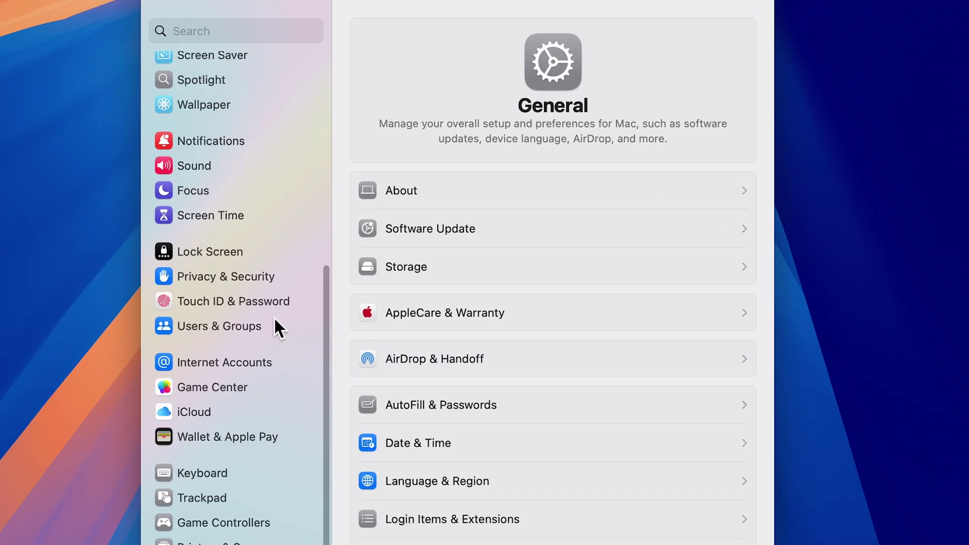
{"action": "left_click", "coordinate": [220, 283]}
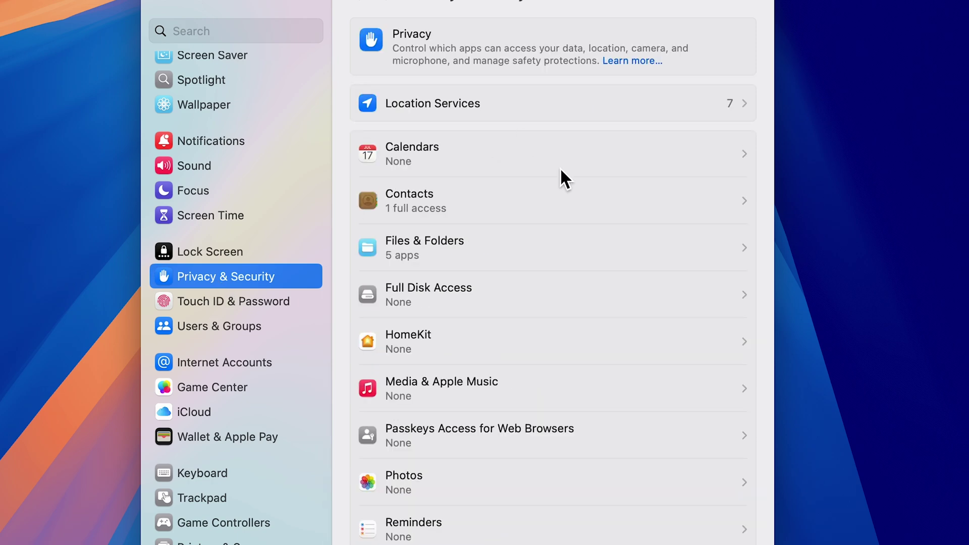
{"action": "scroll", "coordinate": [571, 299], "scroll_direction": "down", "scroll_amount": 10}
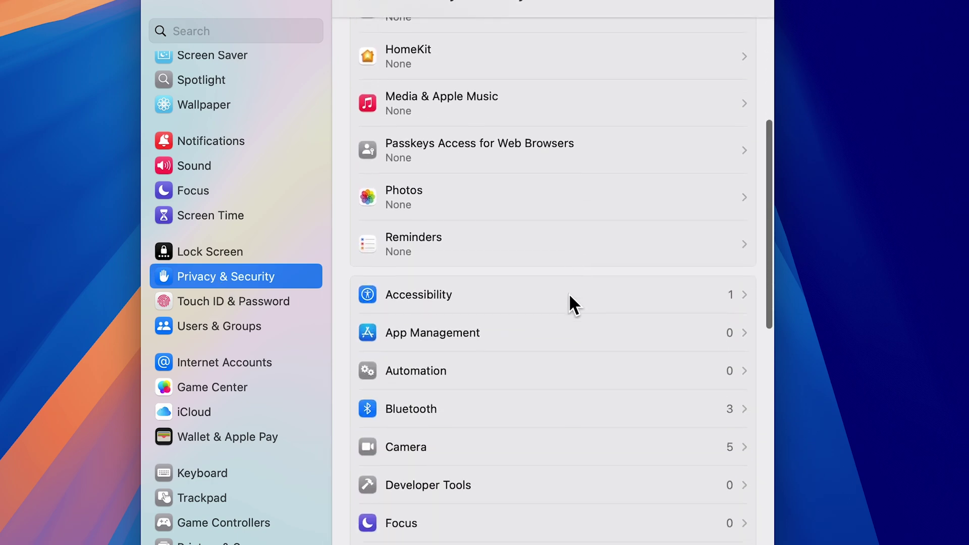
{"action": "left_click", "coordinate": [553, 300]}
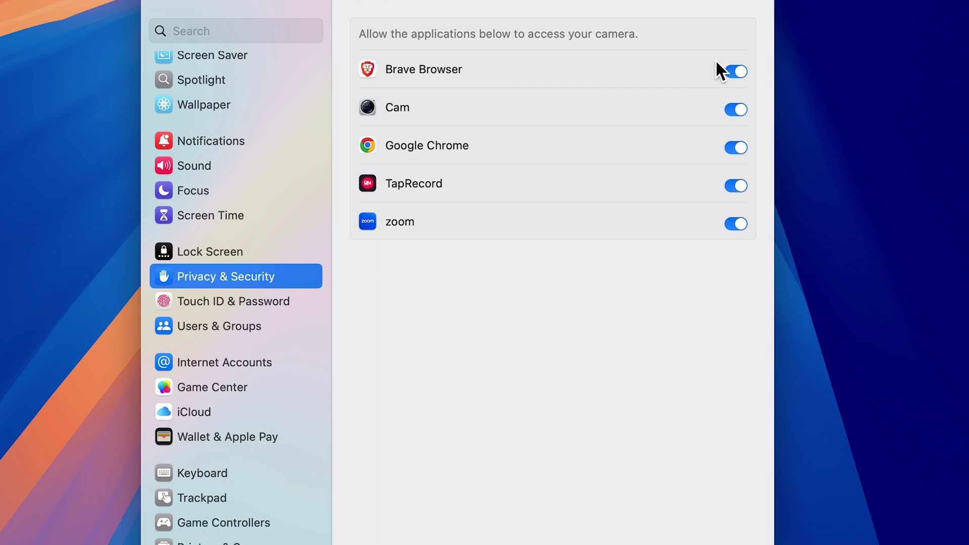
{"action": "left_click", "coordinate": [736, 71]}
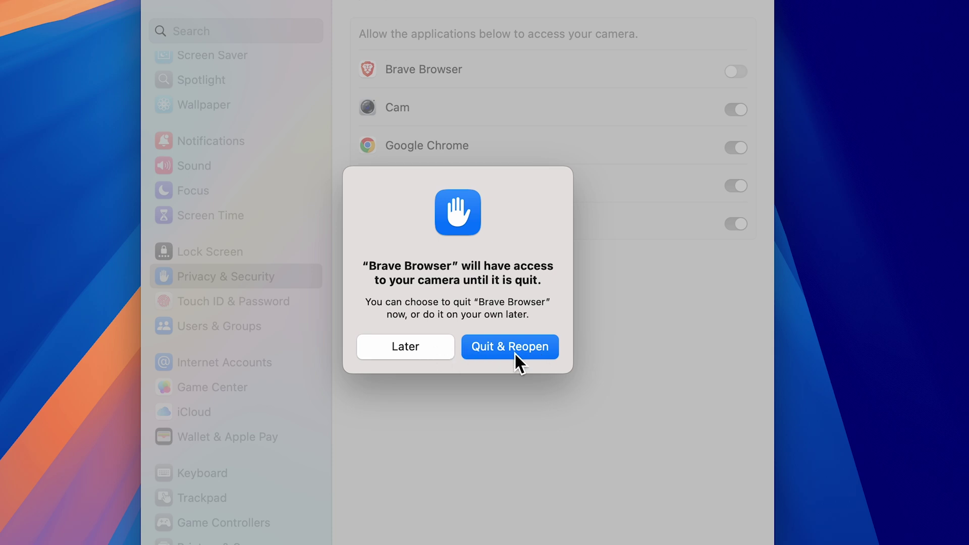
{"action": "left_click", "coordinate": [420, 346]}
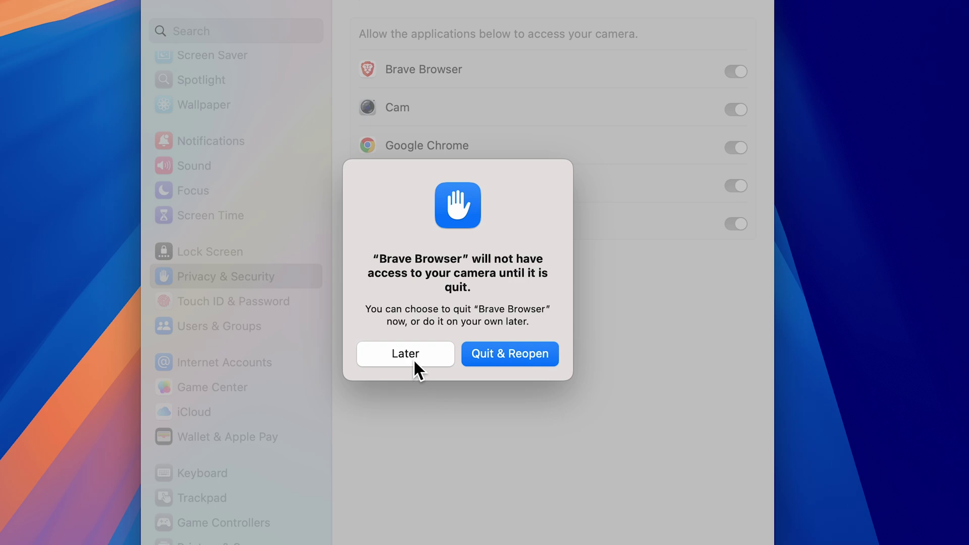
{"action": "left_click", "coordinate": [413, 360]}
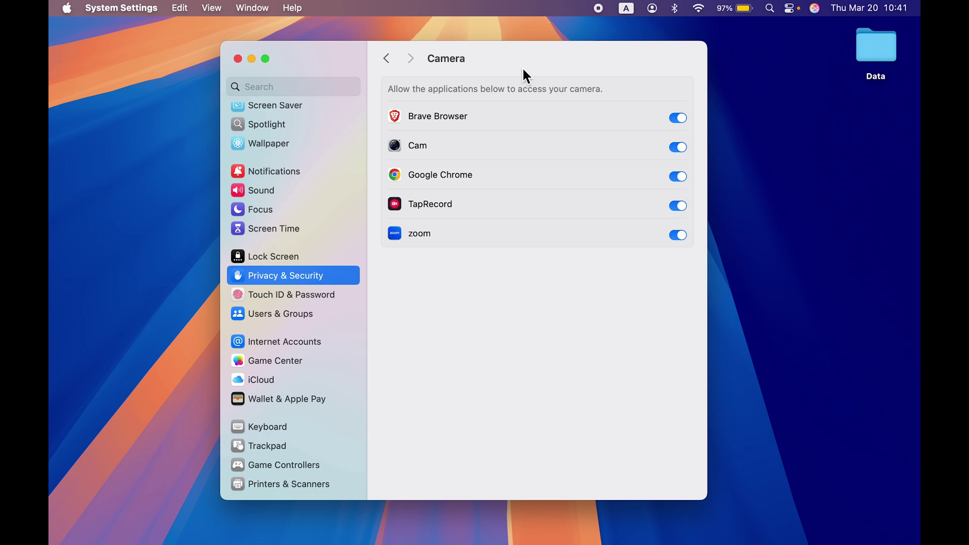
Step: Review which apps have microphone access in Privacy & Security, then quit System Settings
{"action": "left_click", "coordinate": [386, 58]}
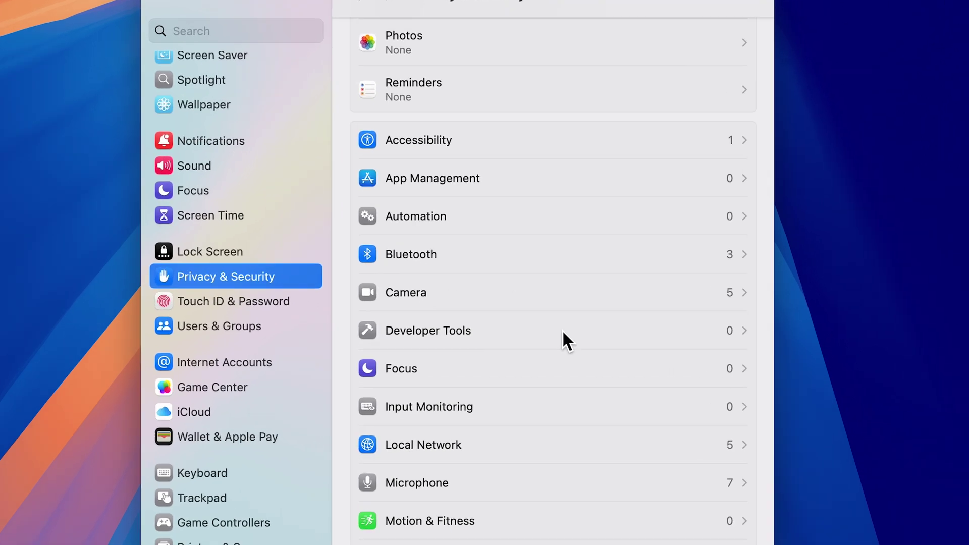
{"action": "scroll", "coordinate": [544, 322], "scroll_direction": "down", "scroll_amount": 5}
{"action": "scroll", "coordinate": [559, 328], "scroll_direction": "down", "scroll_amount": 2}
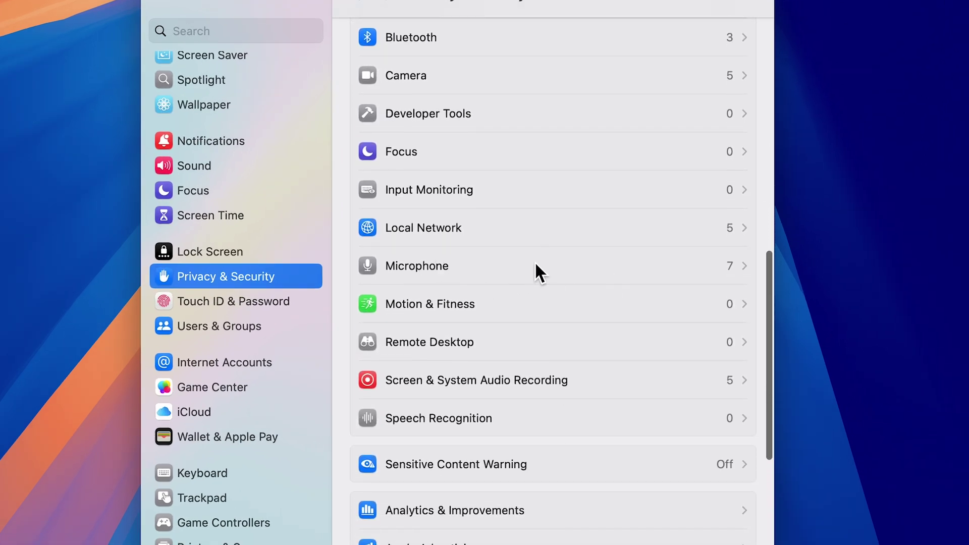
{"action": "left_click", "coordinate": [618, 264]}
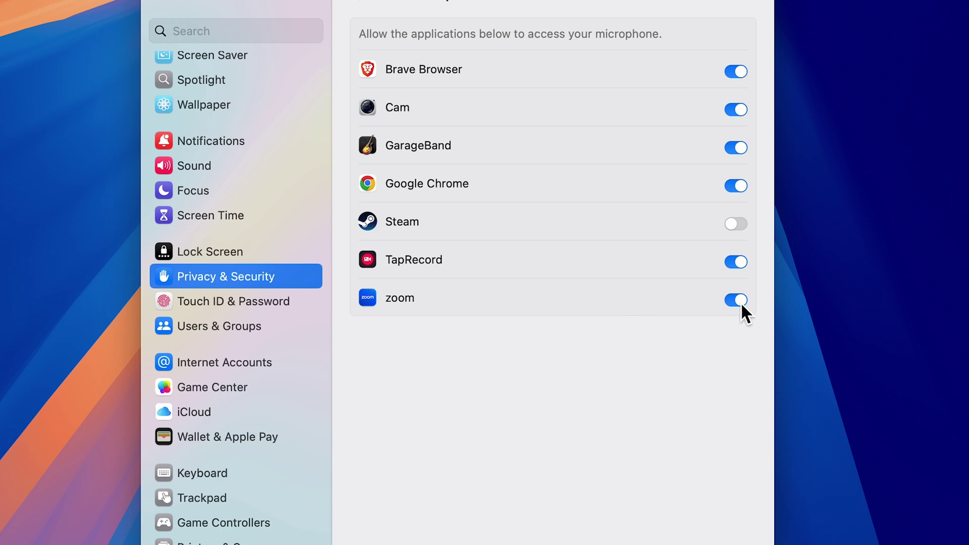
{"action": "key", "text": "super+q"}
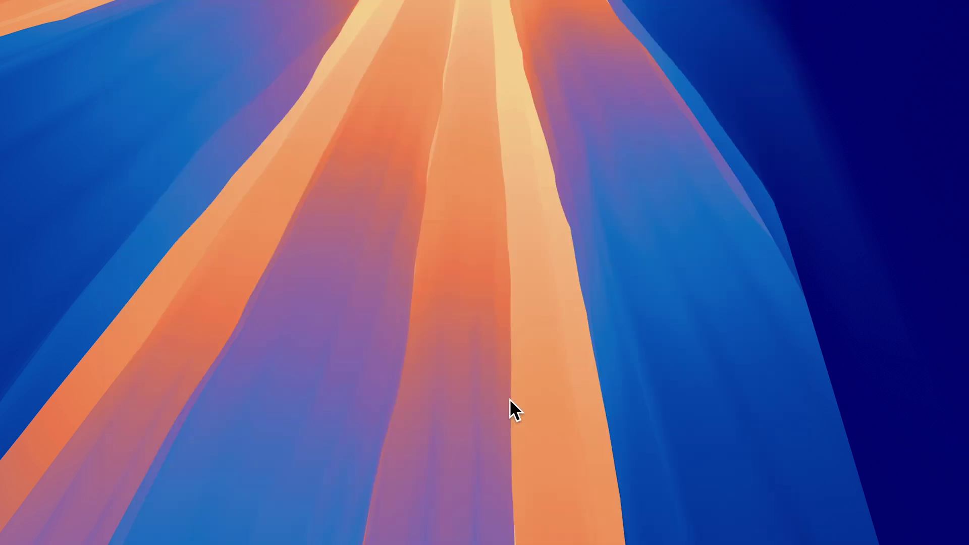